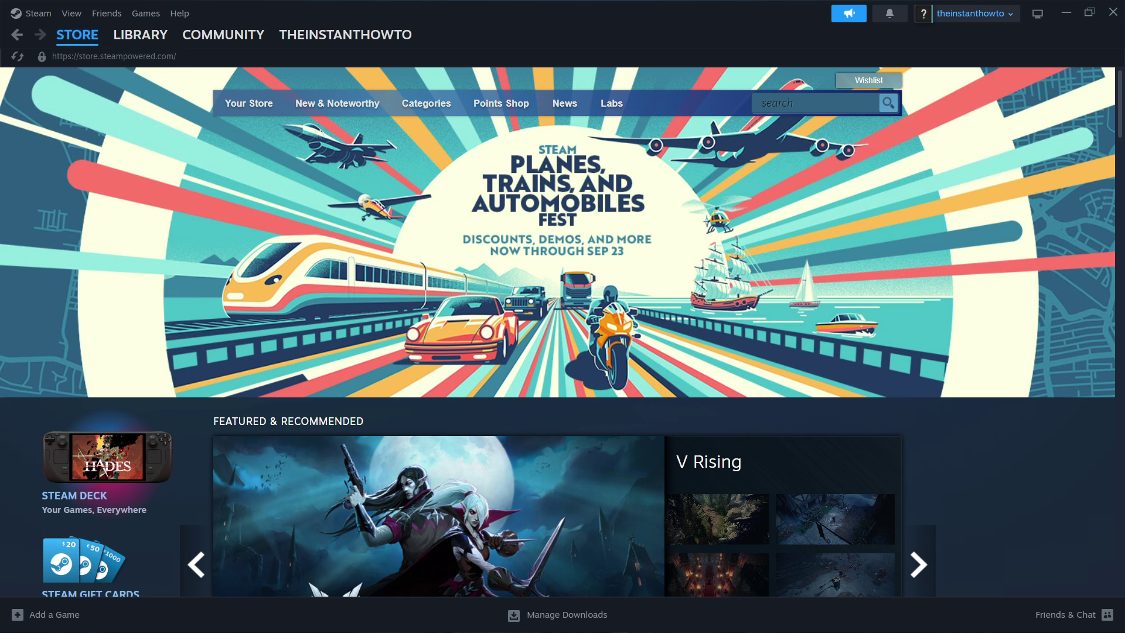
- Switch to the browser and open the Install Steam page of the official Steam site from the Google results
{"action": "left_click_drag", "start_coordinate": [1124, 129], "coordinate": [424, 45]}
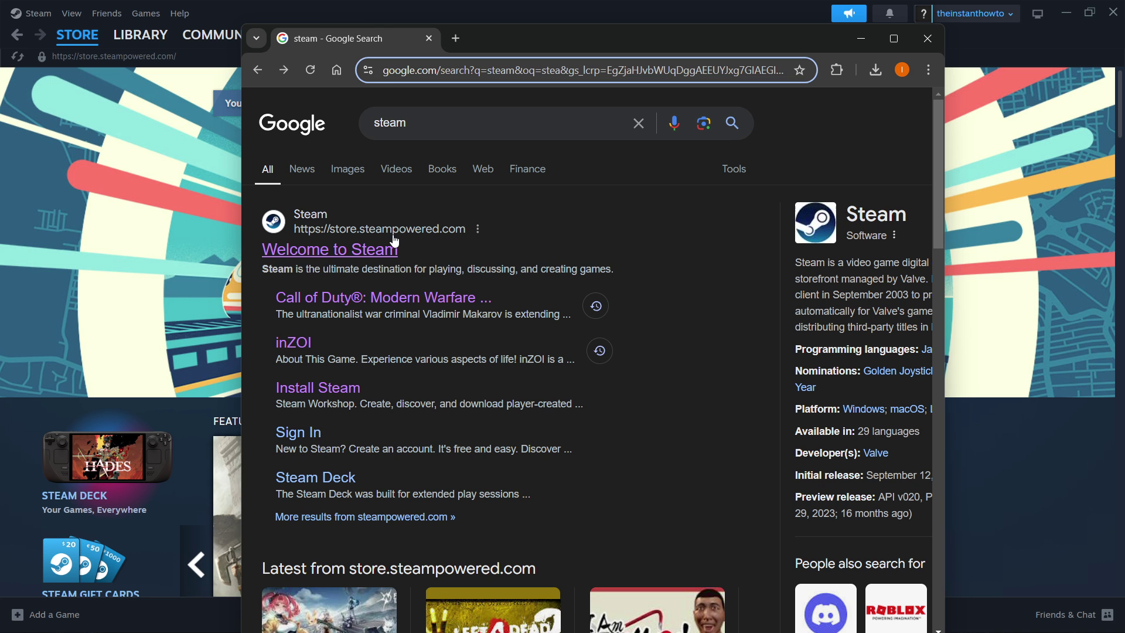
{"action": "left_click", "coordinate": [336, 258]}
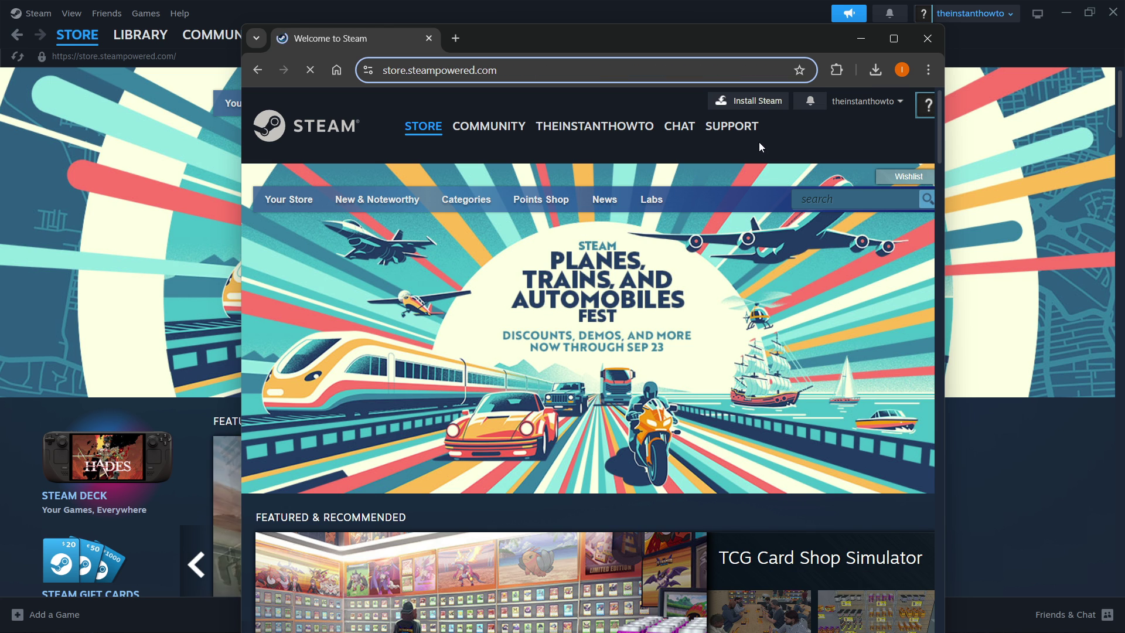
{"action": "left_click", "coordinate": [756, 104]}
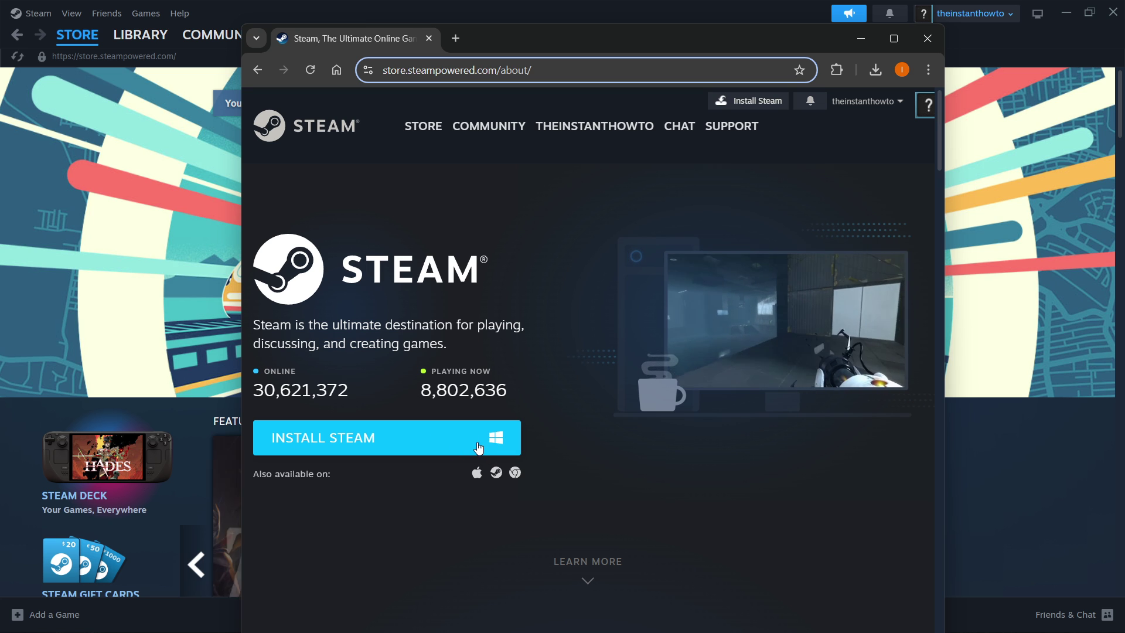
- Run the downloaded SteamSetup.exe and proceed through setup with English as the language to the install location page
{"action": "left_click", "coordinate": [875, 71]}
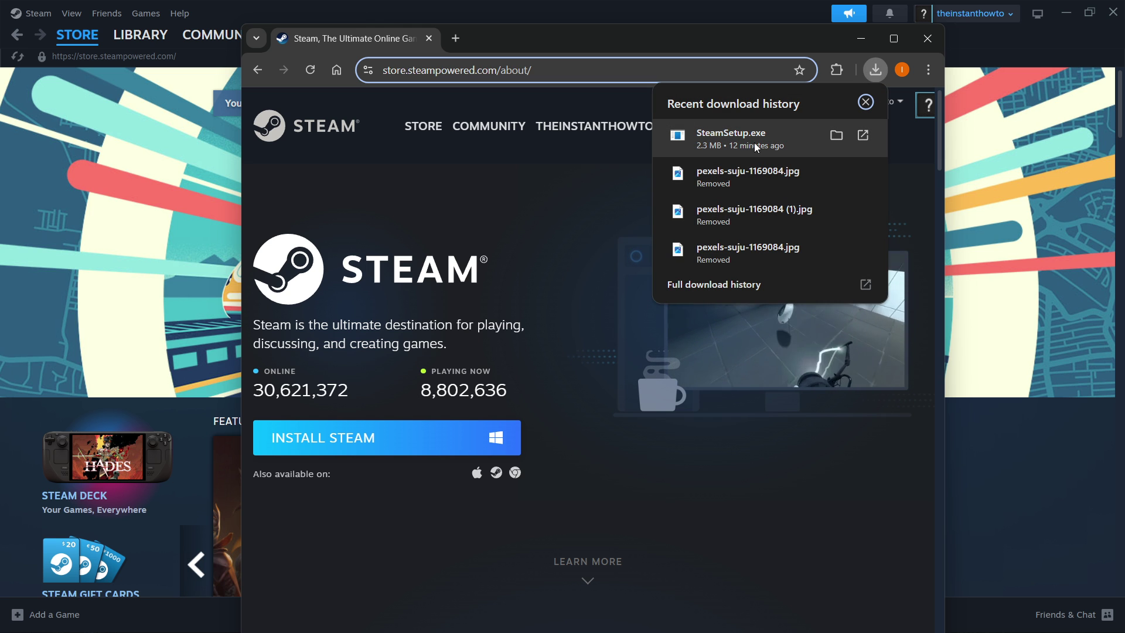
{"action": "left_click", "coordinate": [731, 147]}
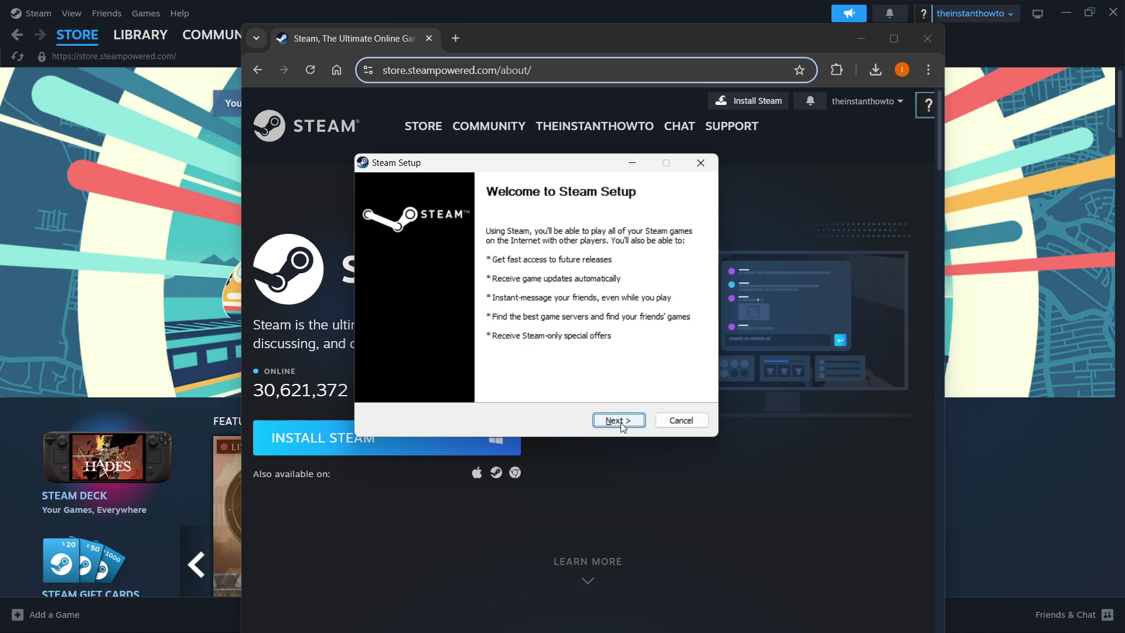
{"action": "left_click", "coordinate": [619, 420]}
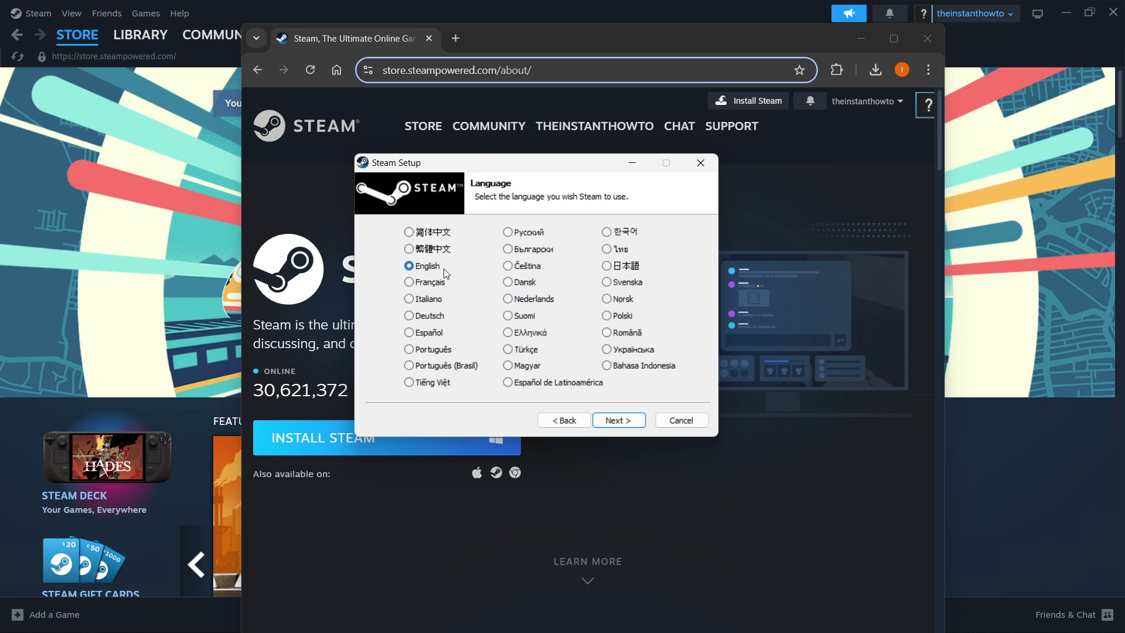
{"action": "left_click", "coordinate": [618, 420]}
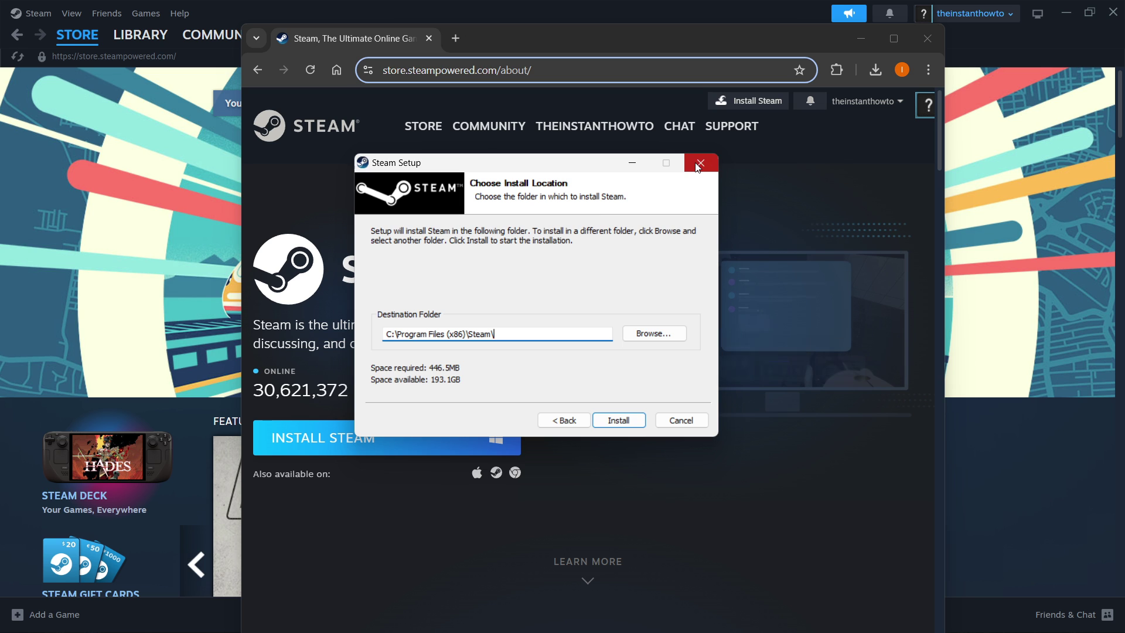
- Close the Steam setup without installing and move the browser window out of the way to return to the Steam client
{"action": "mouse_move", "coordinate": [76, 34]}
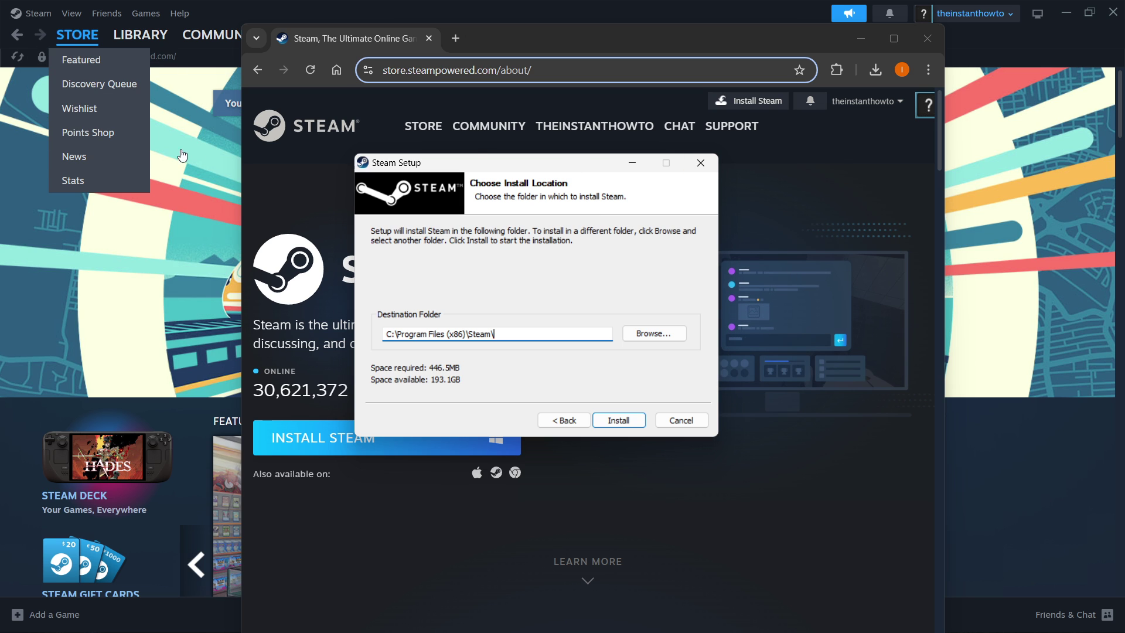
{"action": "left_click", "coordinate": [706, 170]}
{"action": "left_click_drag", "start_coordinate": [363, 45], "coordinate": [1124, 47]}
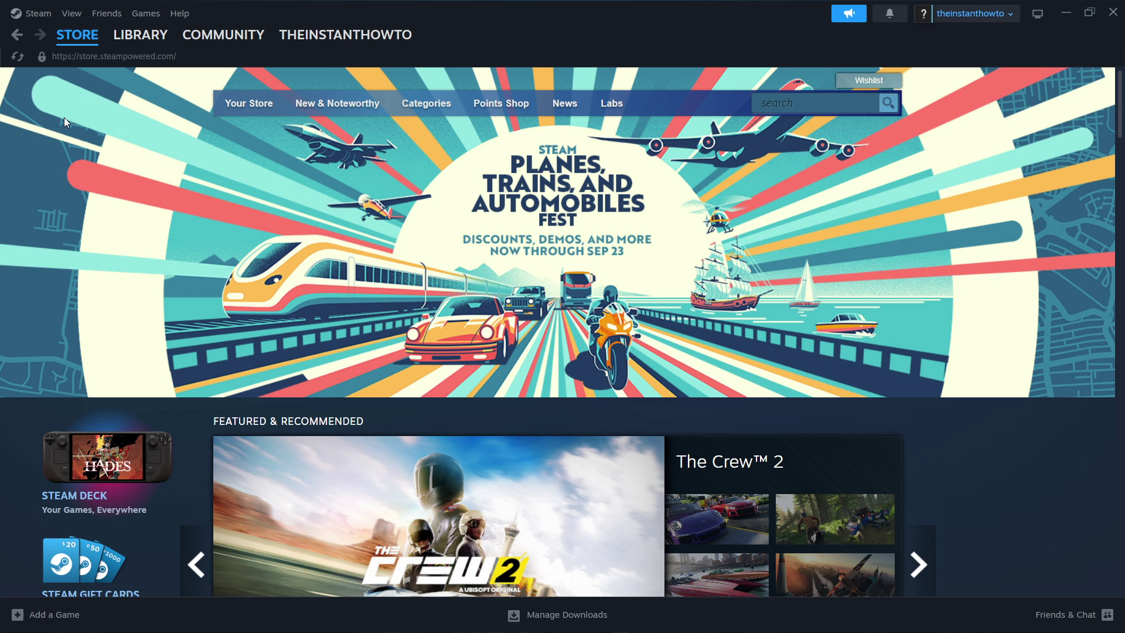
- Search the store for "warhammer space marine 2"
{"action": "left_click", "coordinate": [68, 42]}
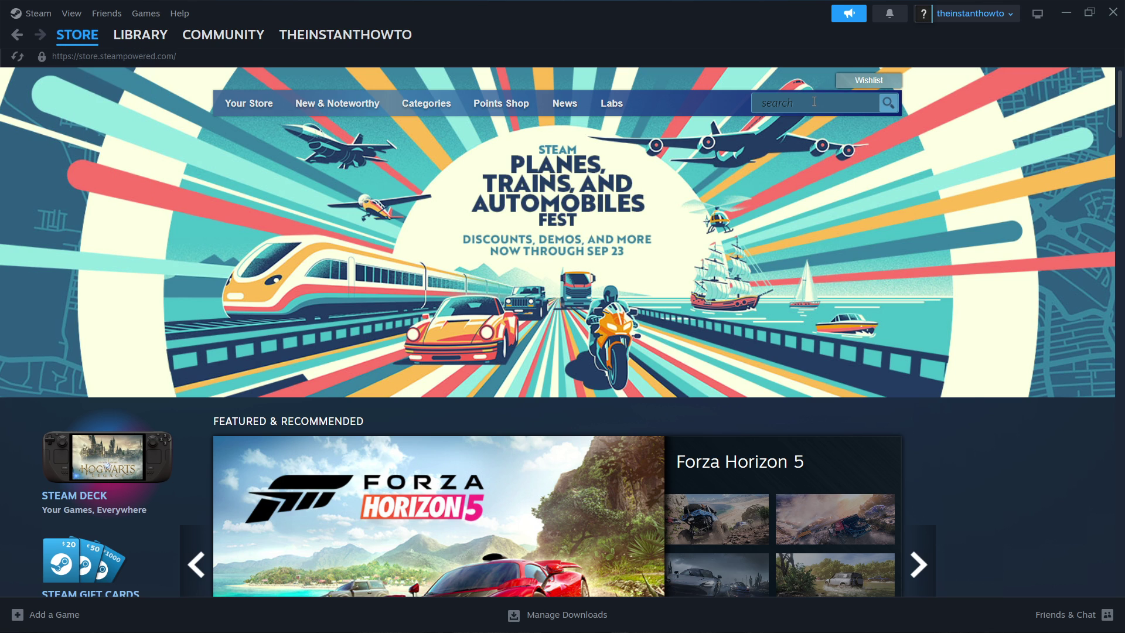
{"action": "left_click", "coordinate": [793, 106]}
{"action": "type", "text": "warhammer sp"}
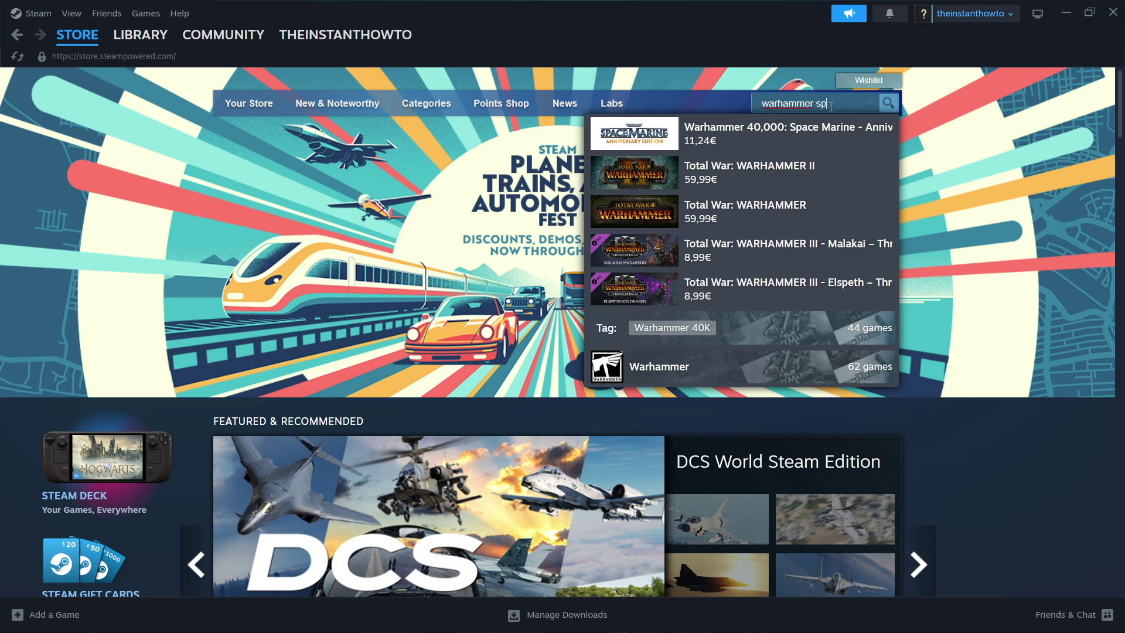
{"action": "type", "text": "marine 2"}
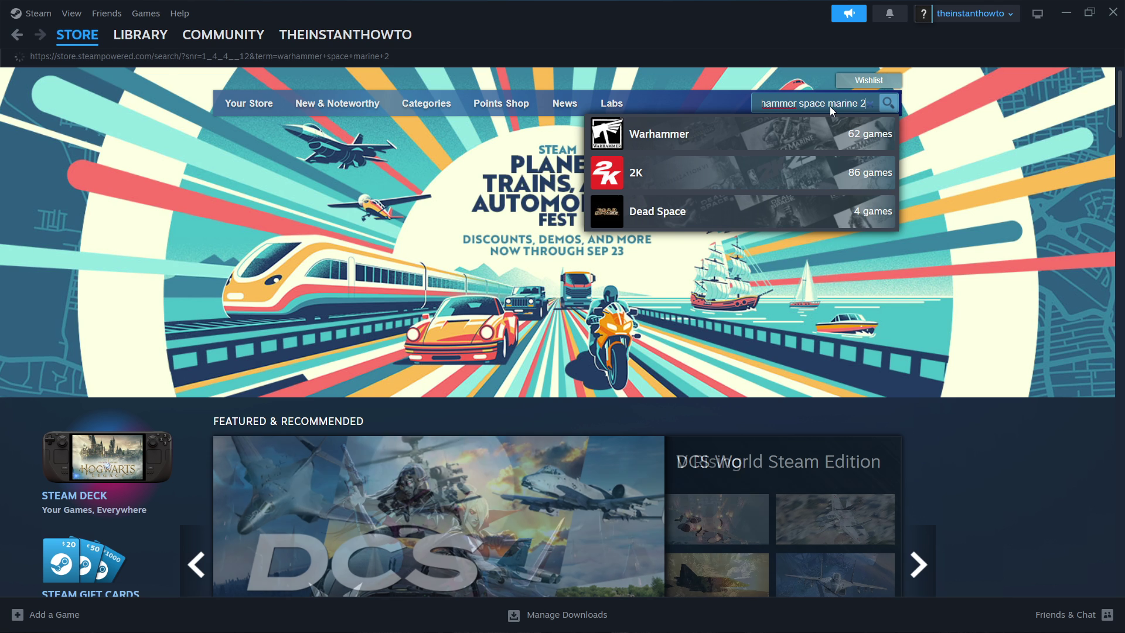
{"action": "key", "text": "Return"}
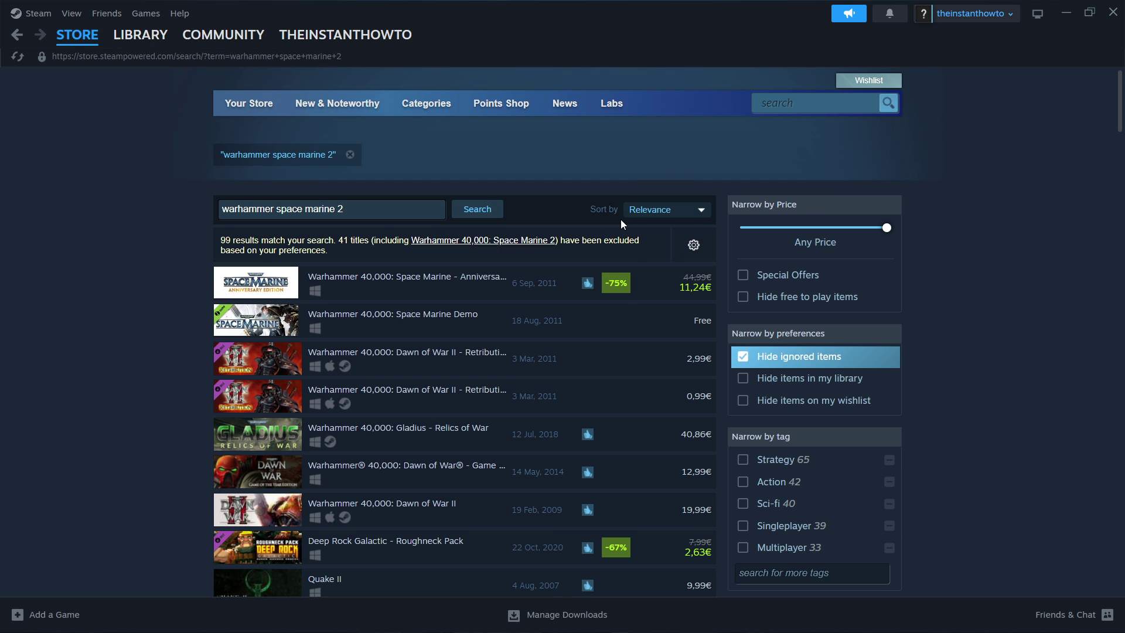
- Show the unfiltered search results and stop hiding ignored items
{"action": "mouse_move", "coordinate": [577, 289]}
{"action": "left_click", "coordinate": [695, 246]}
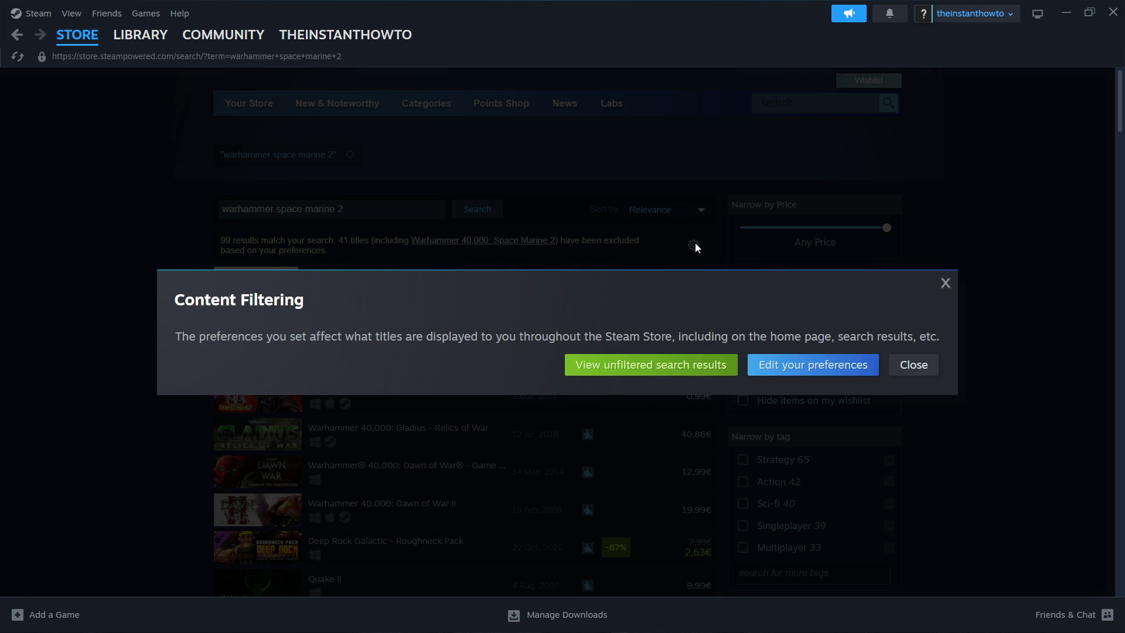
{"action": "left_click", "coordinate": [674, 366]}
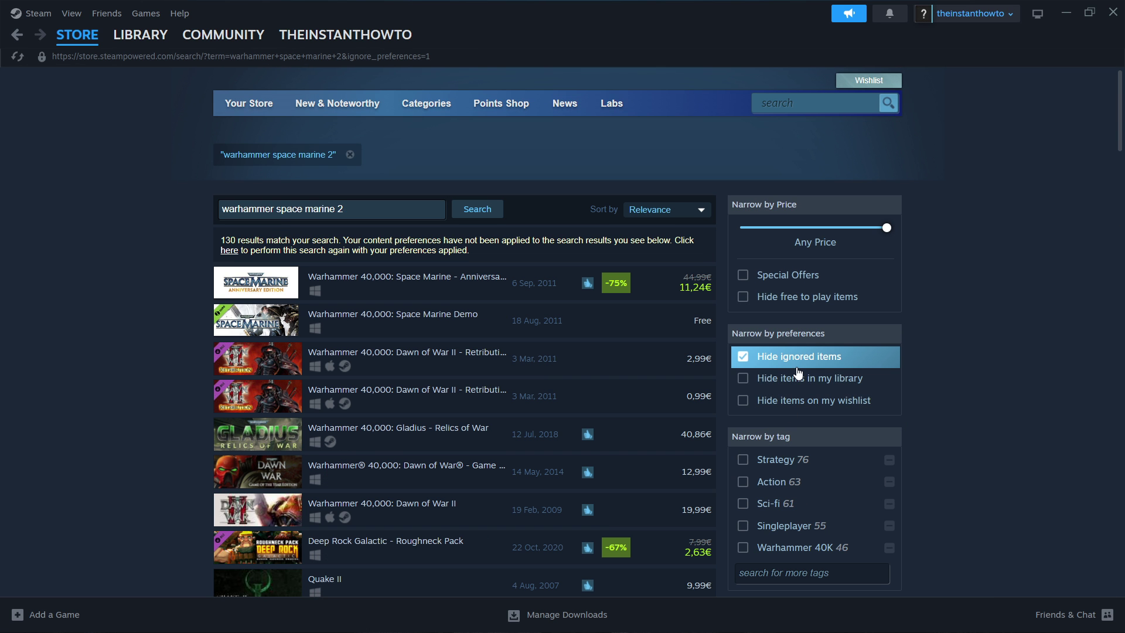
{"action": "left_click", "coordinate": [785, 363]}
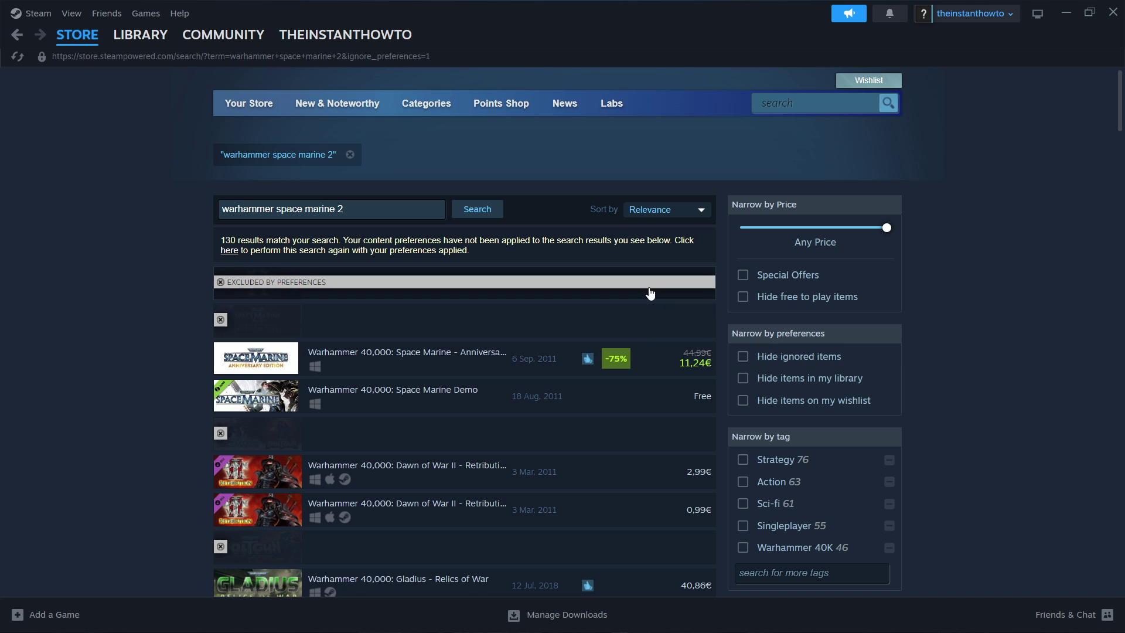
- Open the Warhammer 40,000: Space Marine 2 store page, add the Standard Edition to the cart and view the cart
{"action": "mouse_move", "coordinate": [647, 291]}
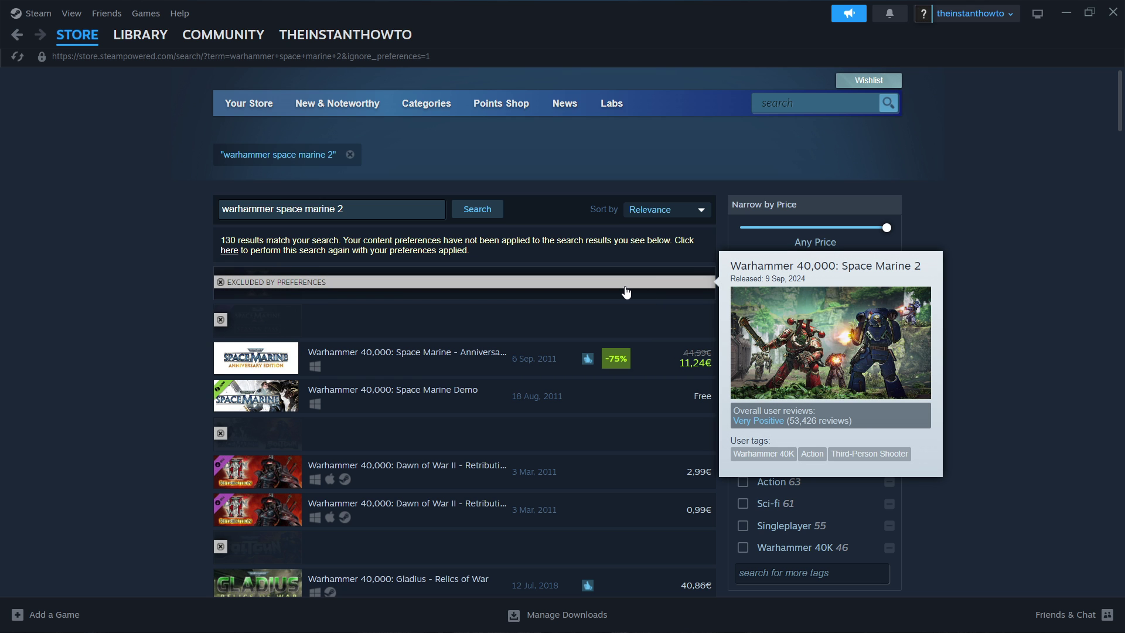
{"action": "left_click", "coordinate": [602, 292]}
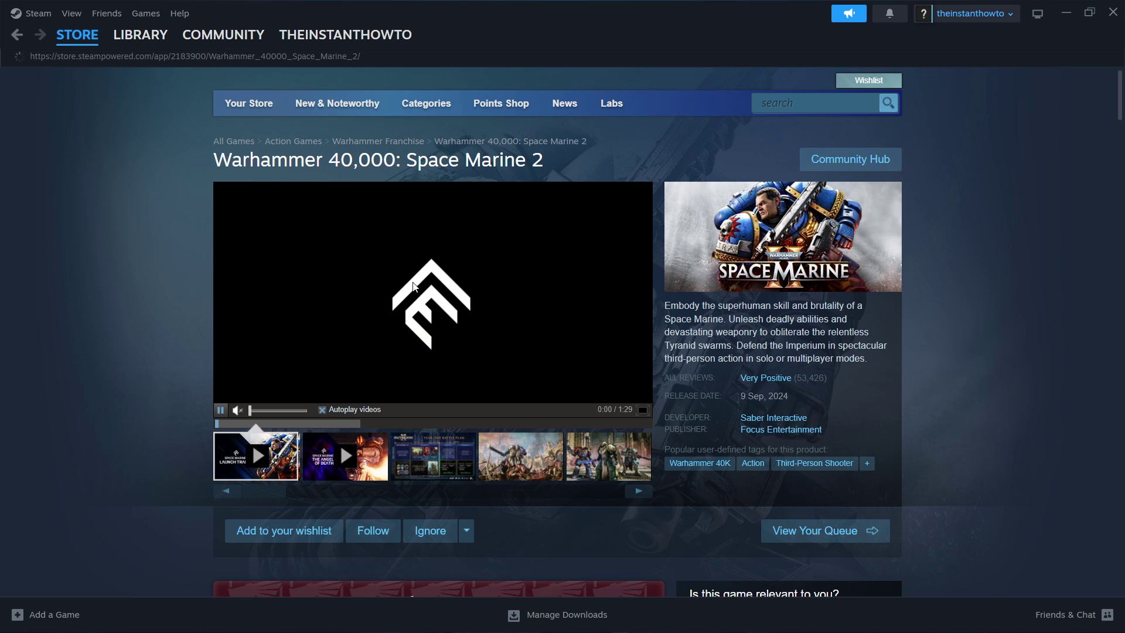
{"action": "scroll", "coordinate": [182, 246], "scroll_direction": "down", "scroll_amount": 6}
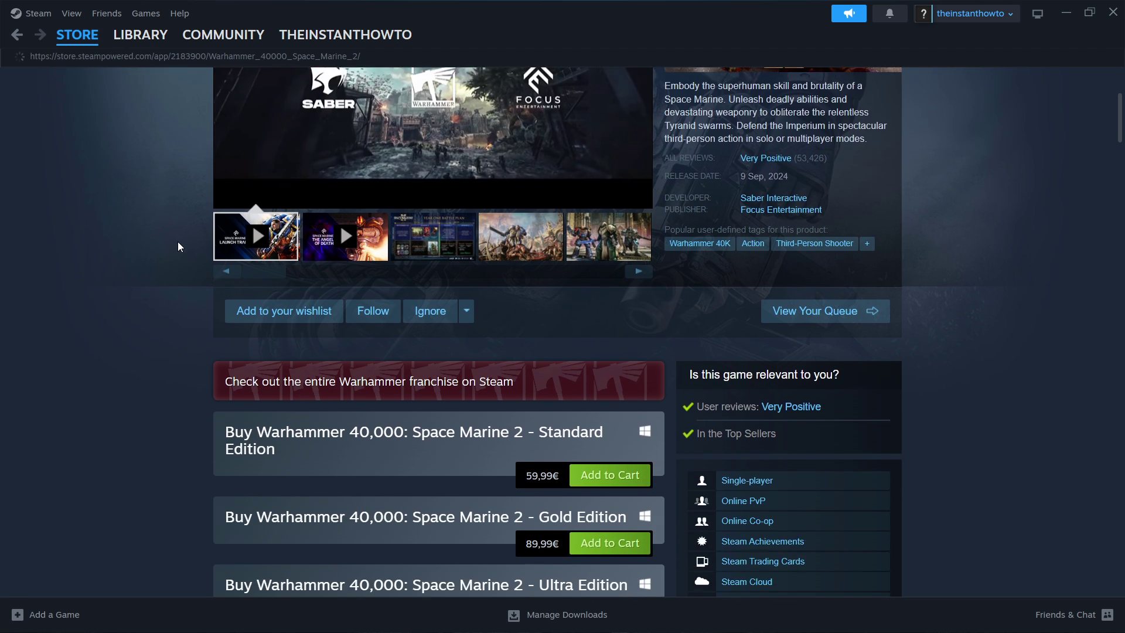
{"action": "scroll", "coordinate": [194, 240], "scroll_direction": "down", "scroll_amount": 1}
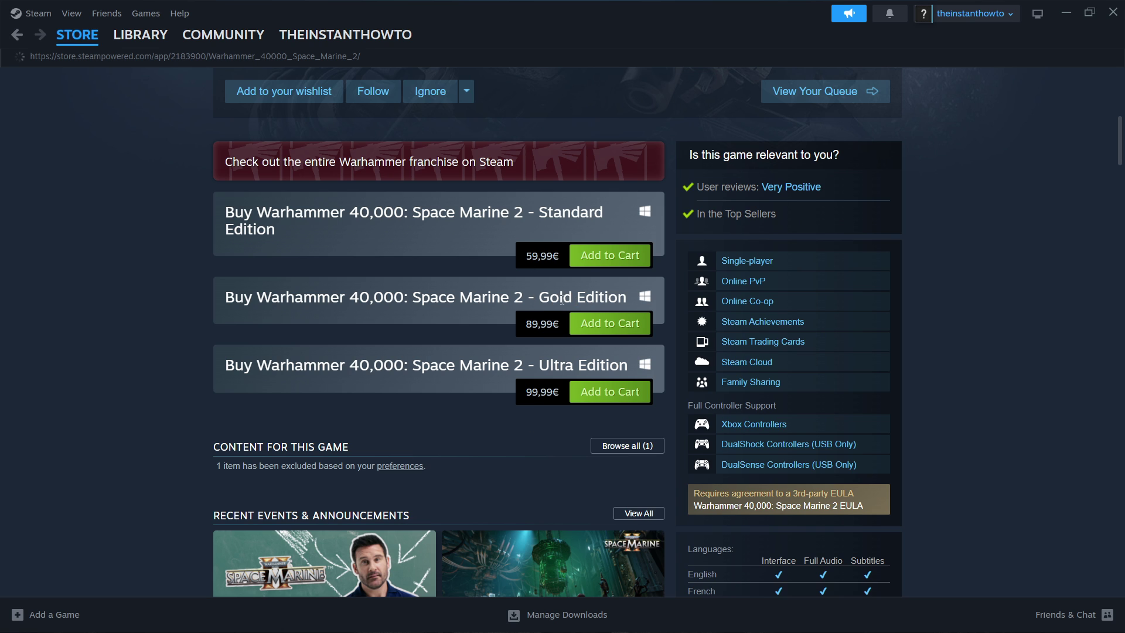
{"action": "scroll", "coordinate": [586, 293], "scroll_direction": "up", "scroll_amount": 1}
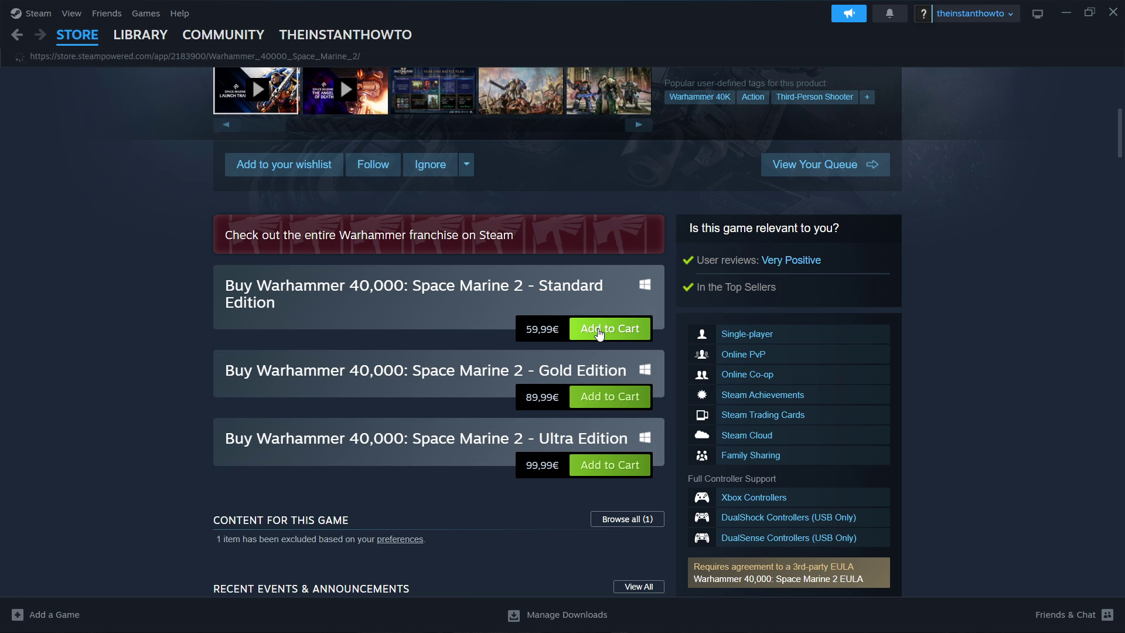
{"action": "left_click", "coordinate": [615, 335]}
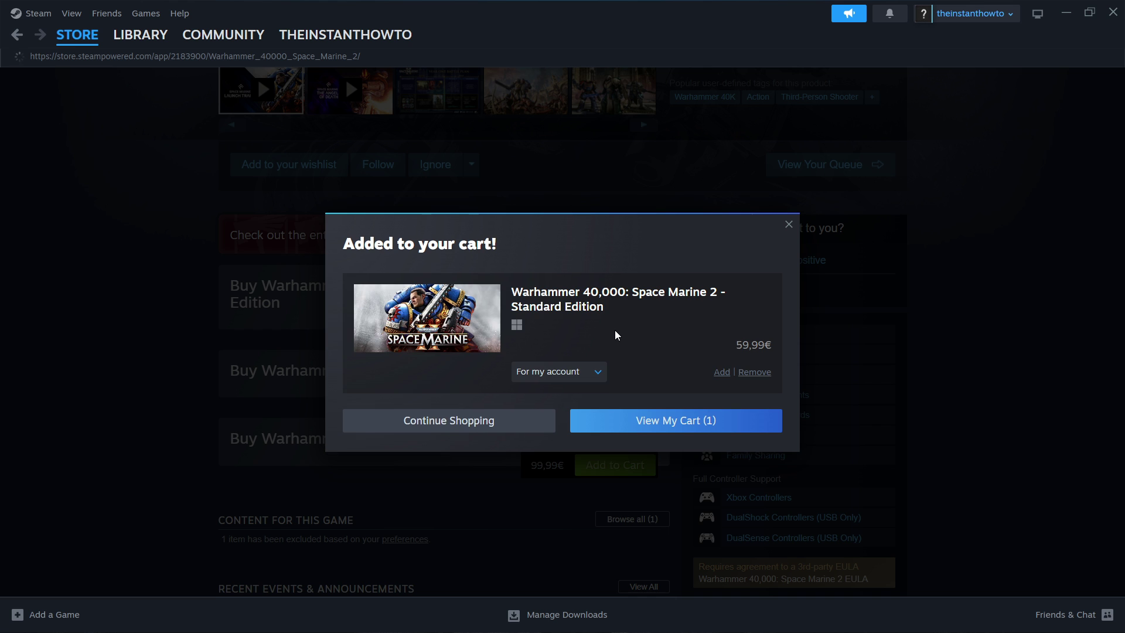
{"action": "left_click", "coordinate": [685, 427]}
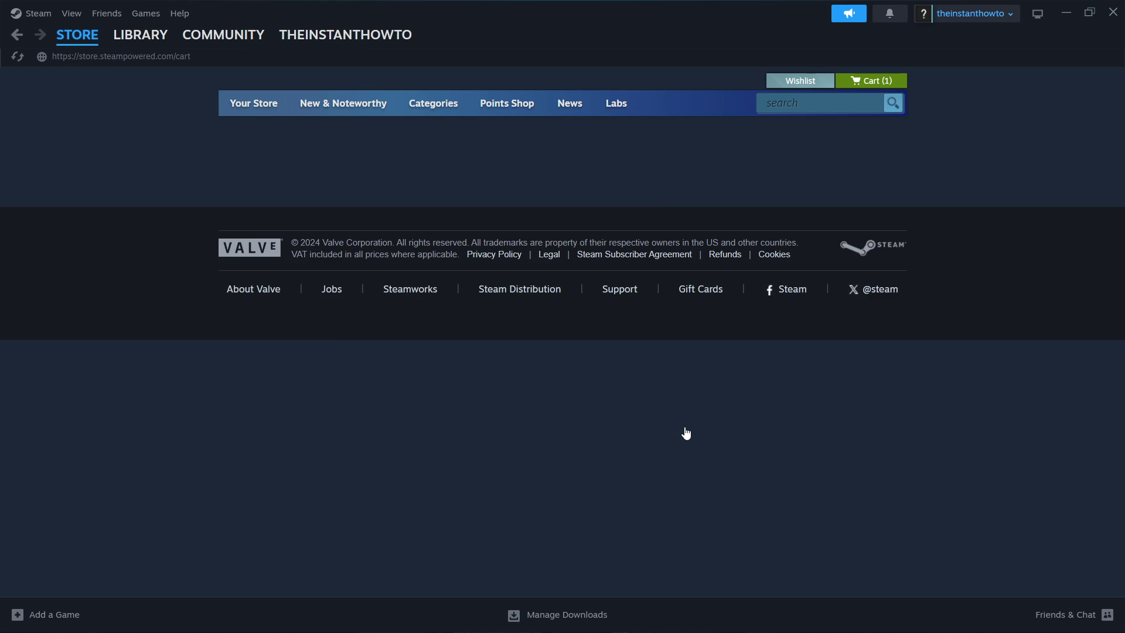
- Set the purchase as "For my account" and continue to payment with PayPal as the payment method
{"action": "left_click", "coordinate": [444, 289]}
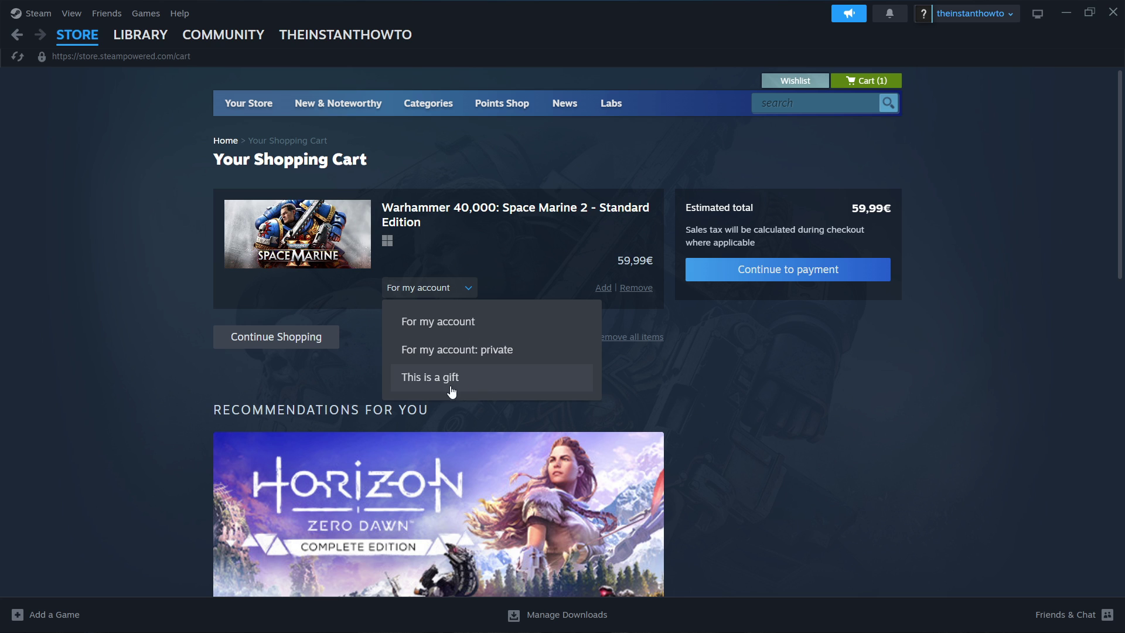
{"action": "left_click", "coordinate": [449, 322]}
{"action": "left_click", "coordinate": [818, 279]}
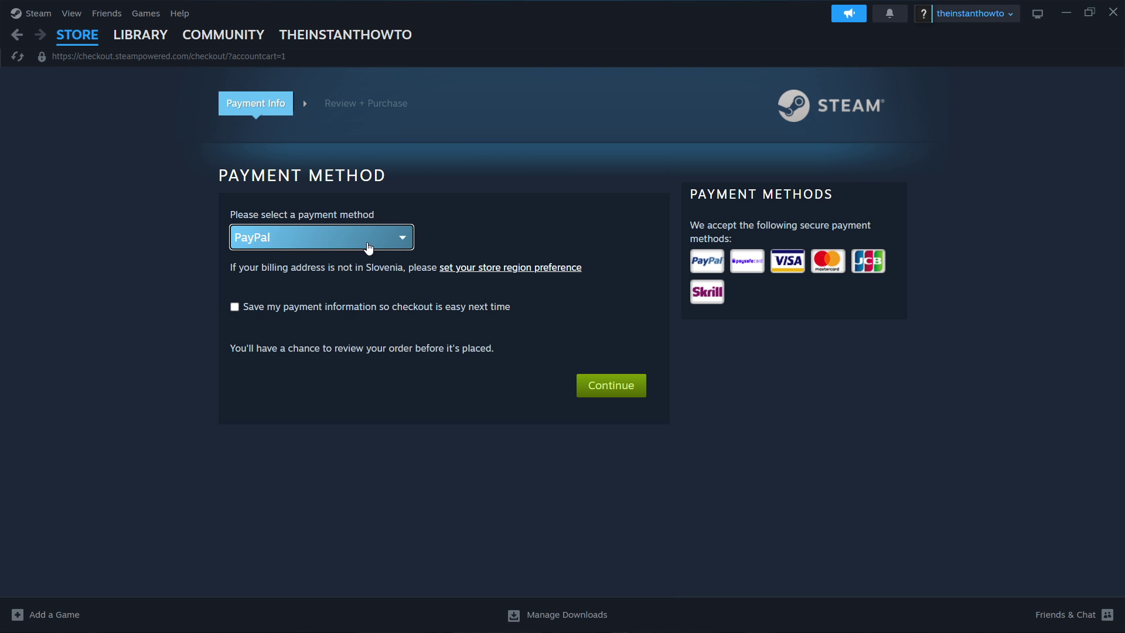
{"action": "left_click", "coordinate": [369, 245]}
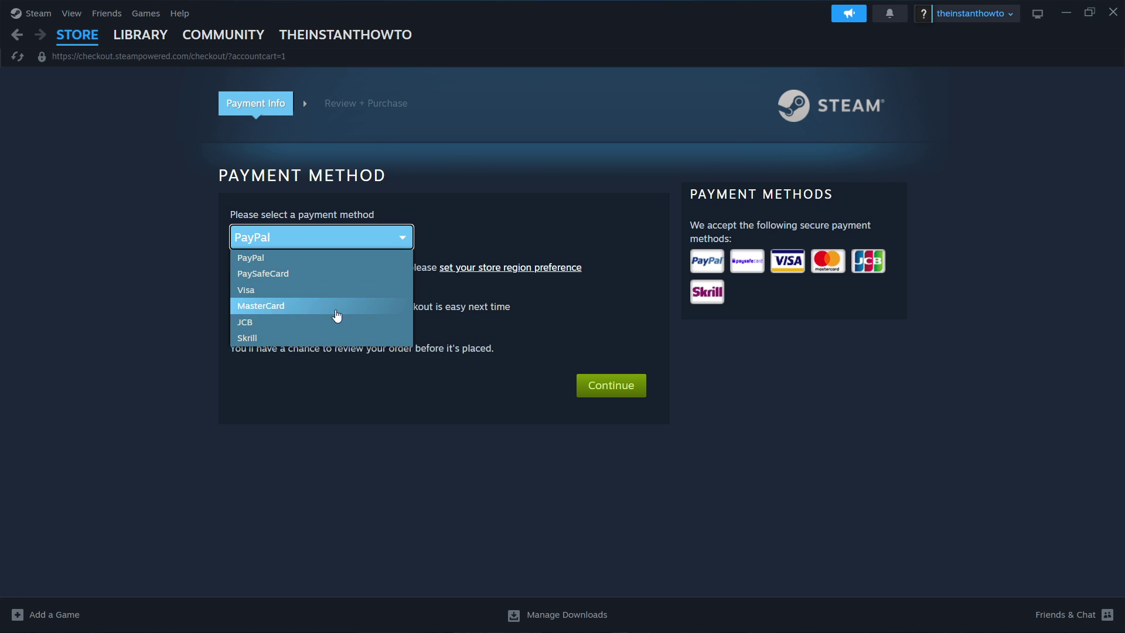
{"action": "left_click", "coordinate": [306, 257]}
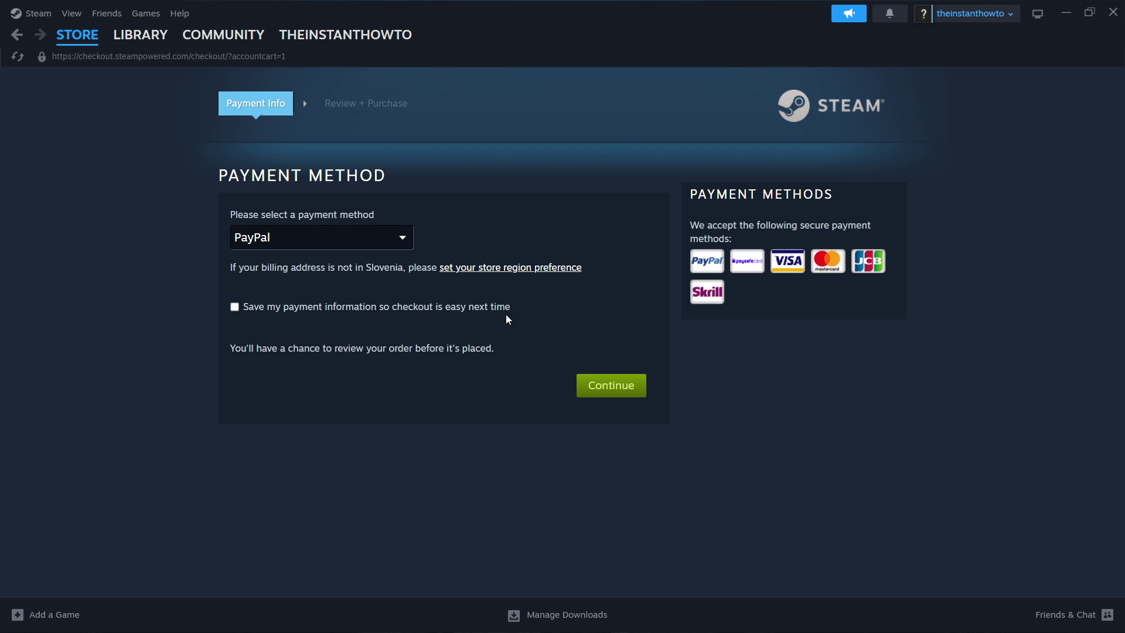
- Open the game library and check which content types its list filter can show
{"action": "mouse_move", "coordinate": [146, 39]}
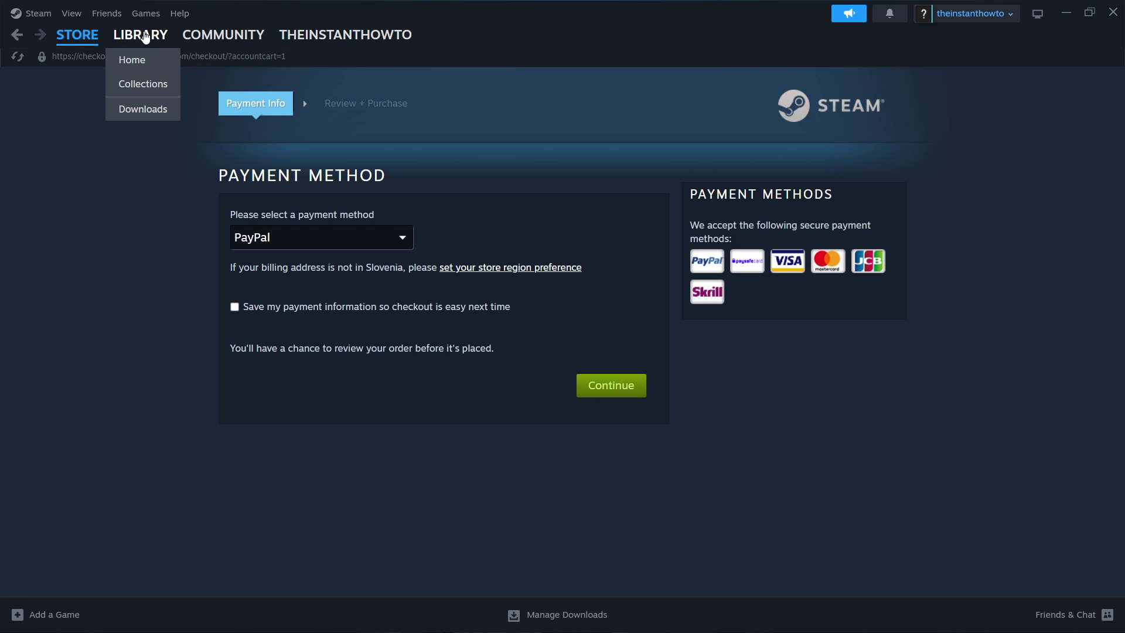
{"action": "left_click", "coordinate": [145, 36]}
{"action": "left_click", "coordinate": [48, 105]}
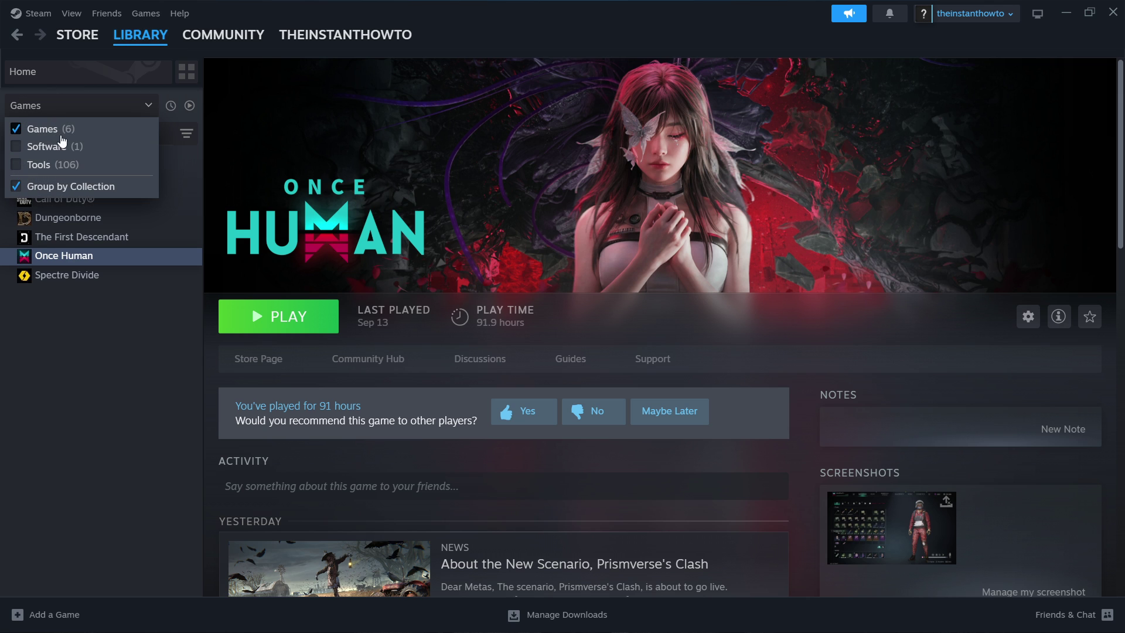
{"action": "left_click", "coordinate": [69, 104]}
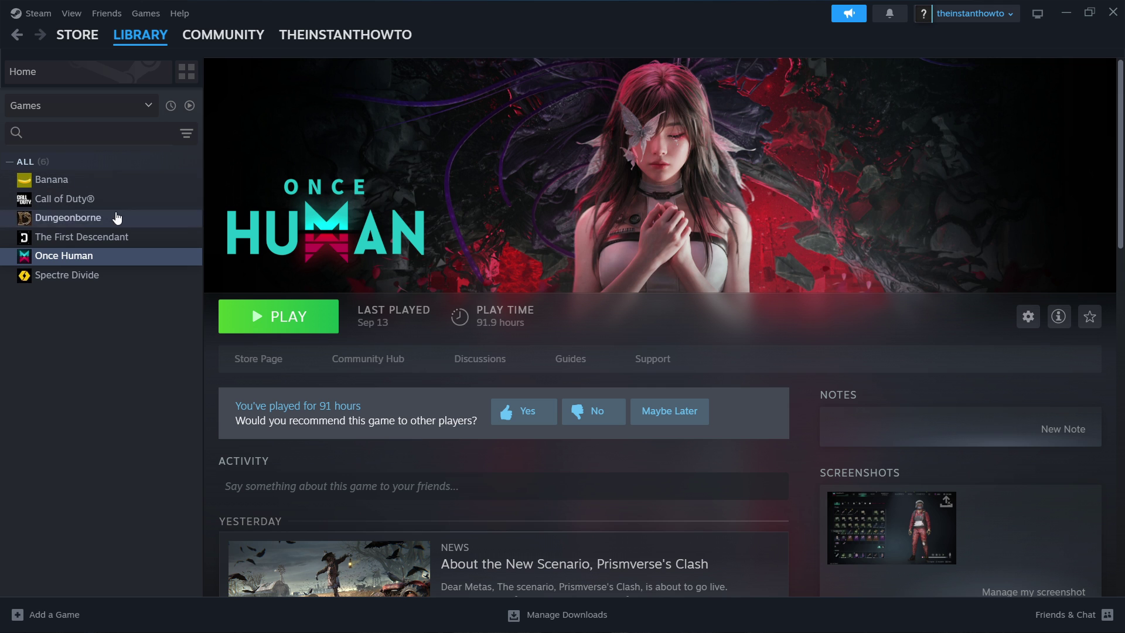
- Open the install options for Spectre Divide and close them without installing
{"action": "left_click", "coordinate": [88, 283]}
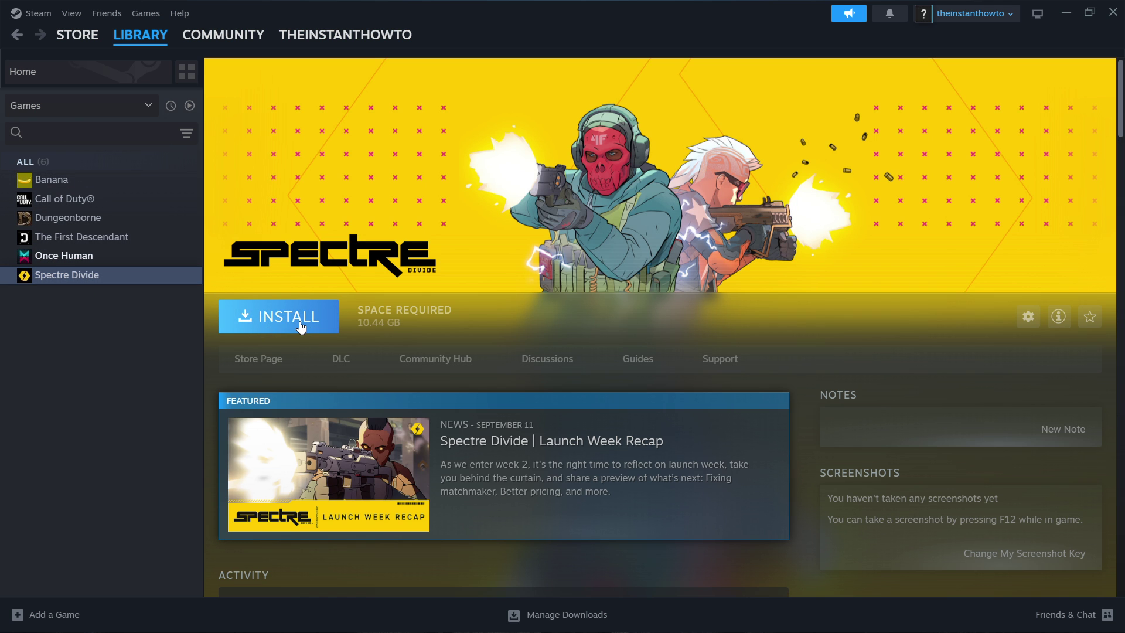
{"action": "left_click", "coordinate": [300, 322]}
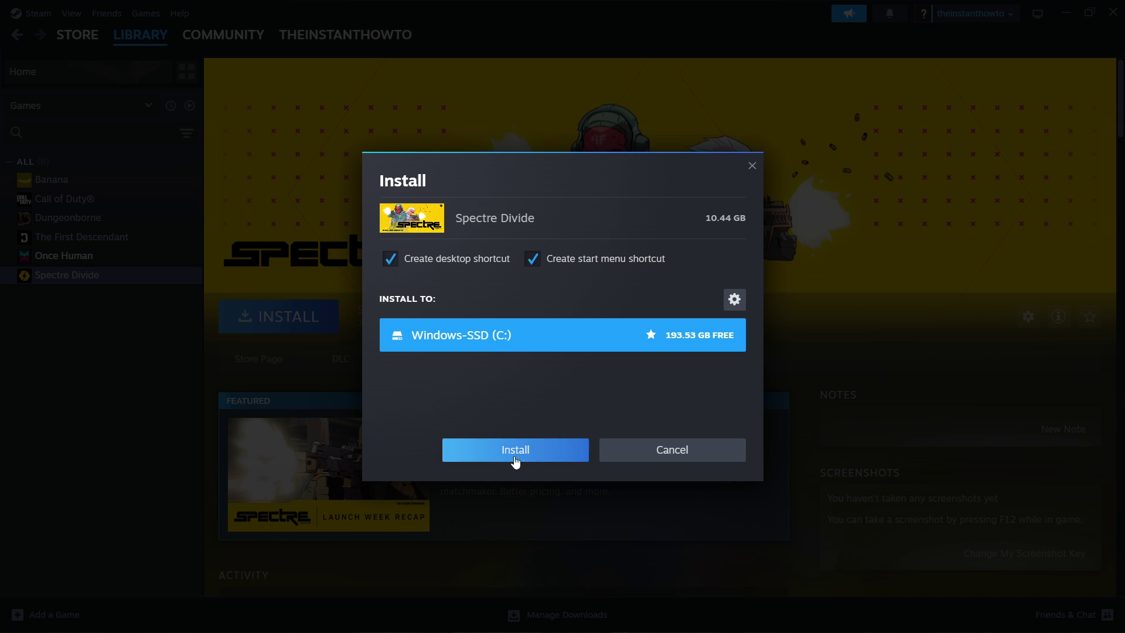
{"action": "left_click", "coordinate": [752, 168]}
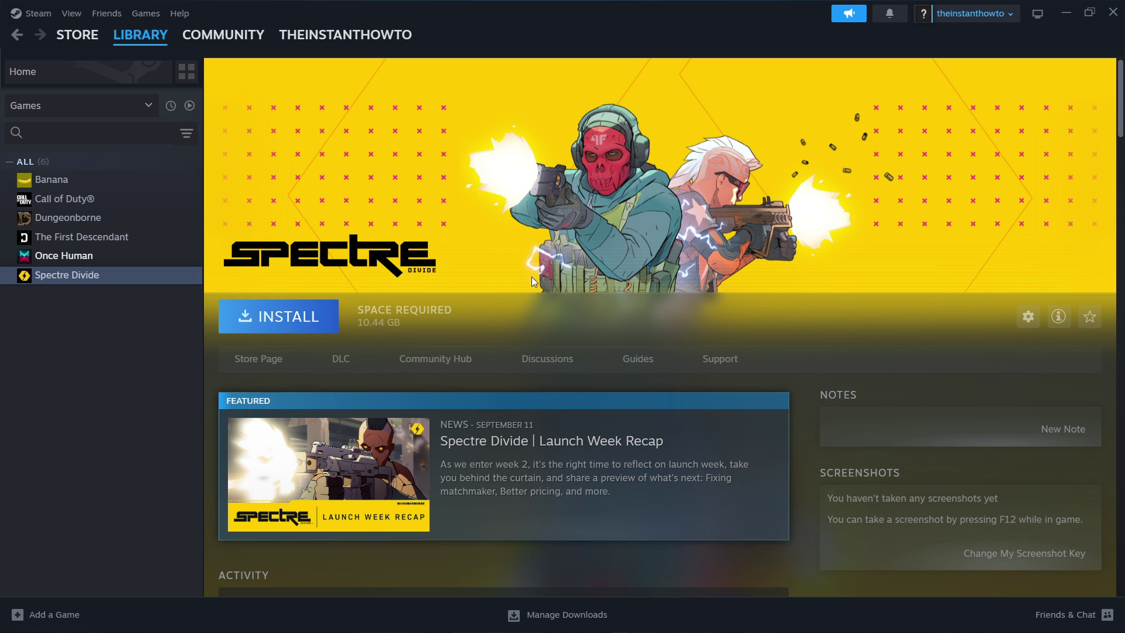
- Open the library page of Once Human
{"action": "left_click", "coordinate": [117, 257]}
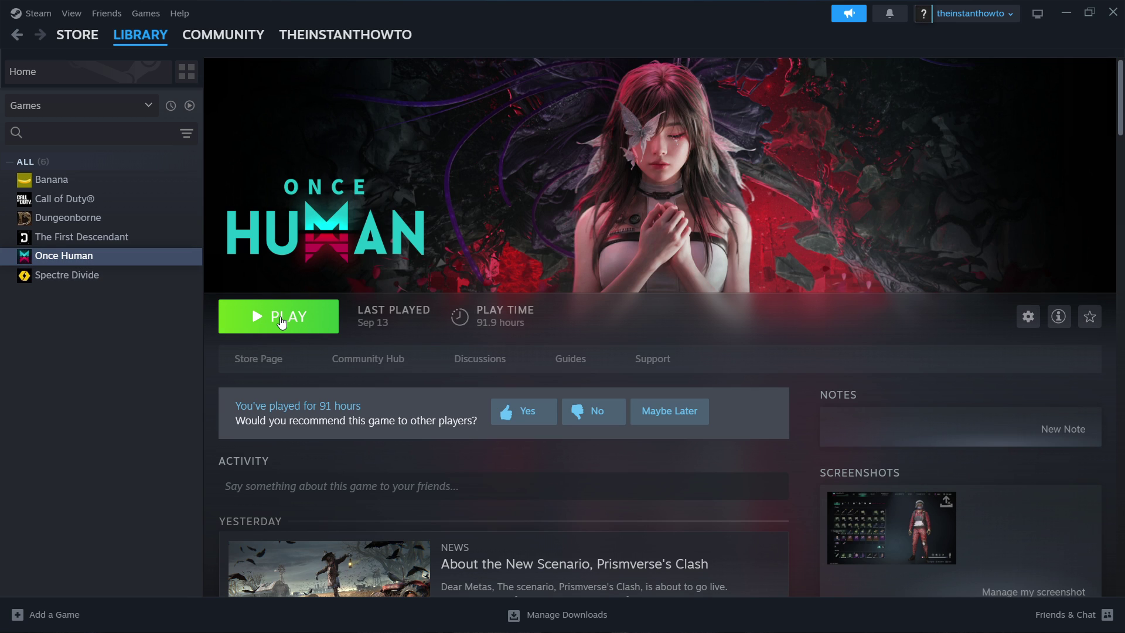